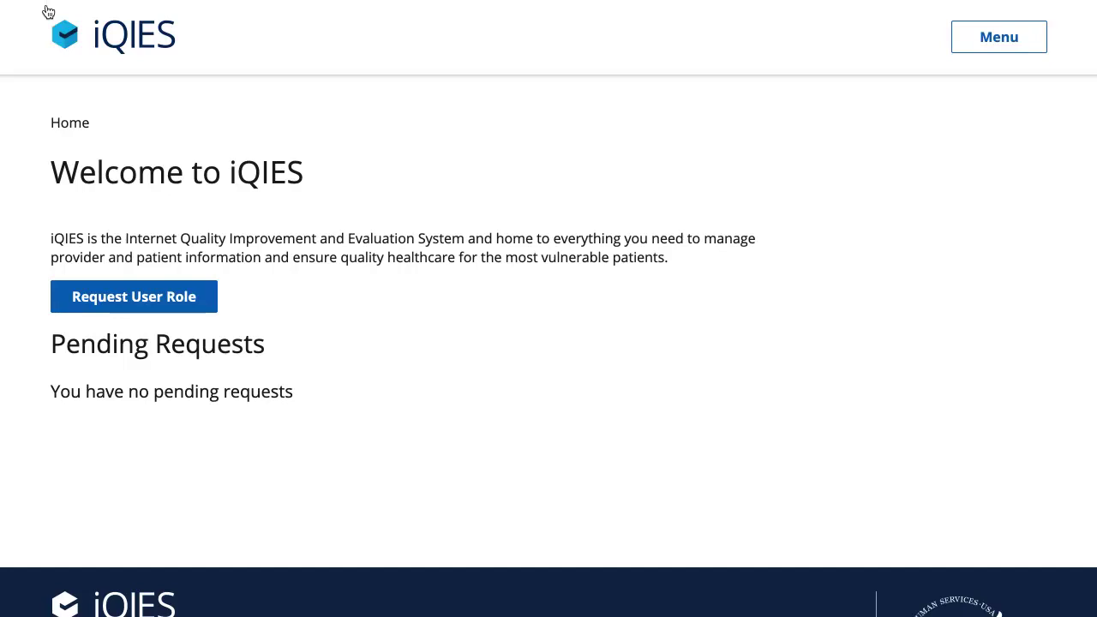
# Step: Start a new user role request with State Agency as the user category and continue to role selection
pyautogui.click(179, 307)
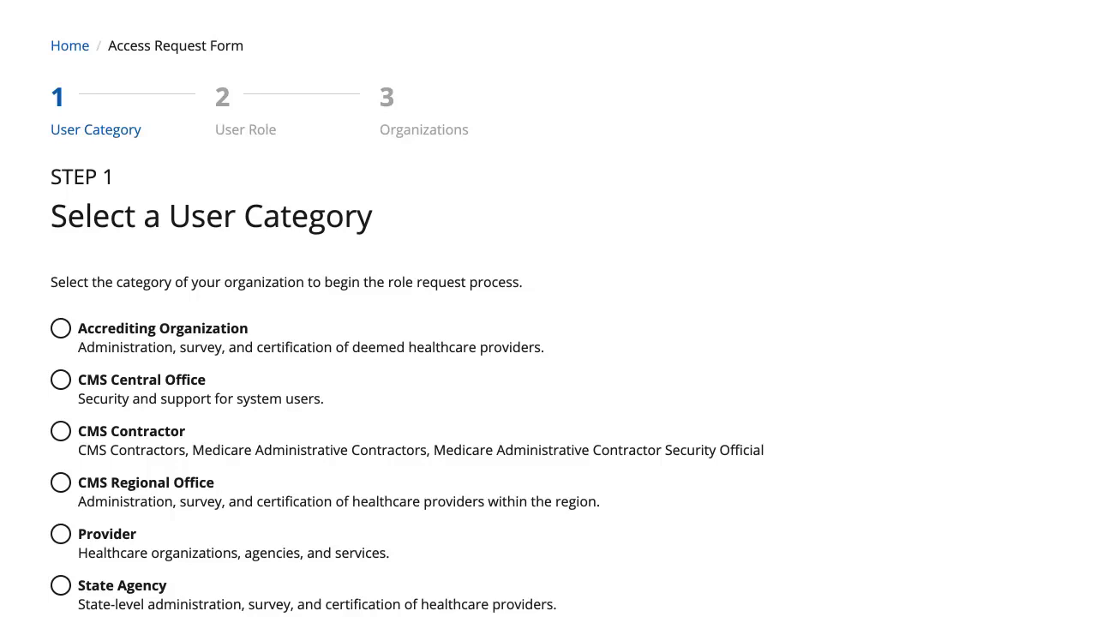
pyautogui.scroll(-3, 85, 352)
pyautogui.click(61, 436)
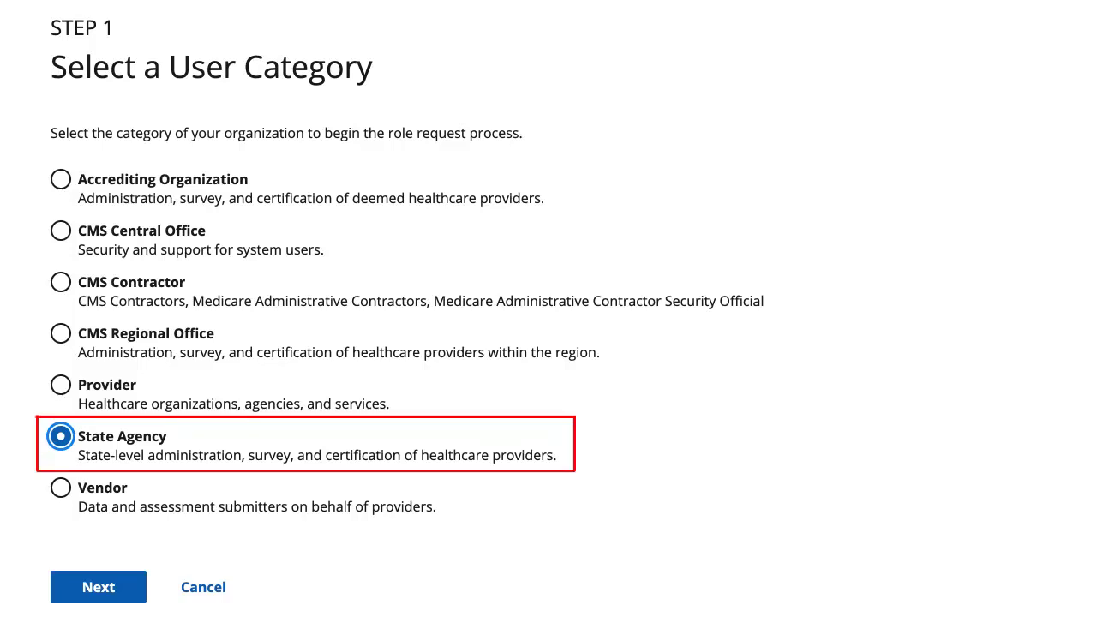
pyautogui.click(101, 593)
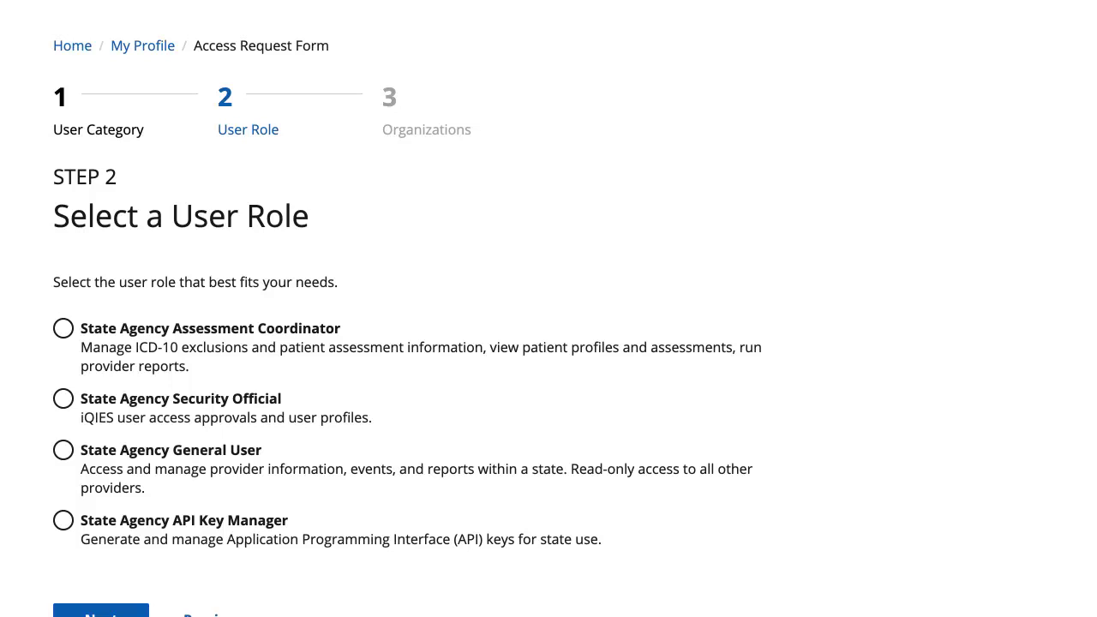
# Step: Pick State Agency General User as the requested role and advance to Add Organizations
pyautogui.scroll(-3, 622, 223)
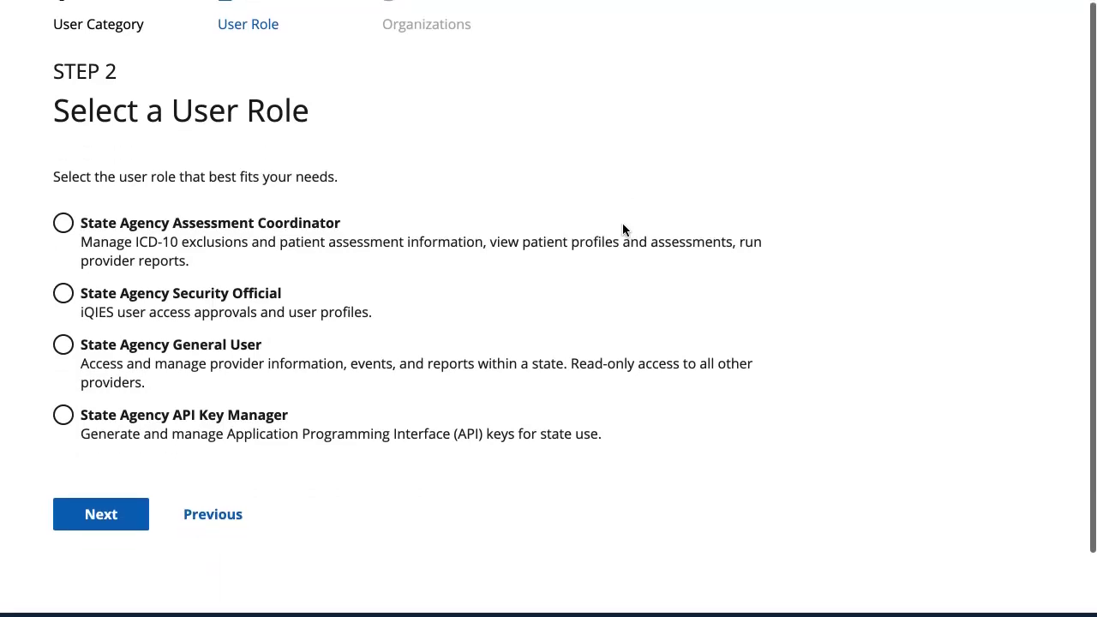
pyautogui.scroll(1, 622, 223)
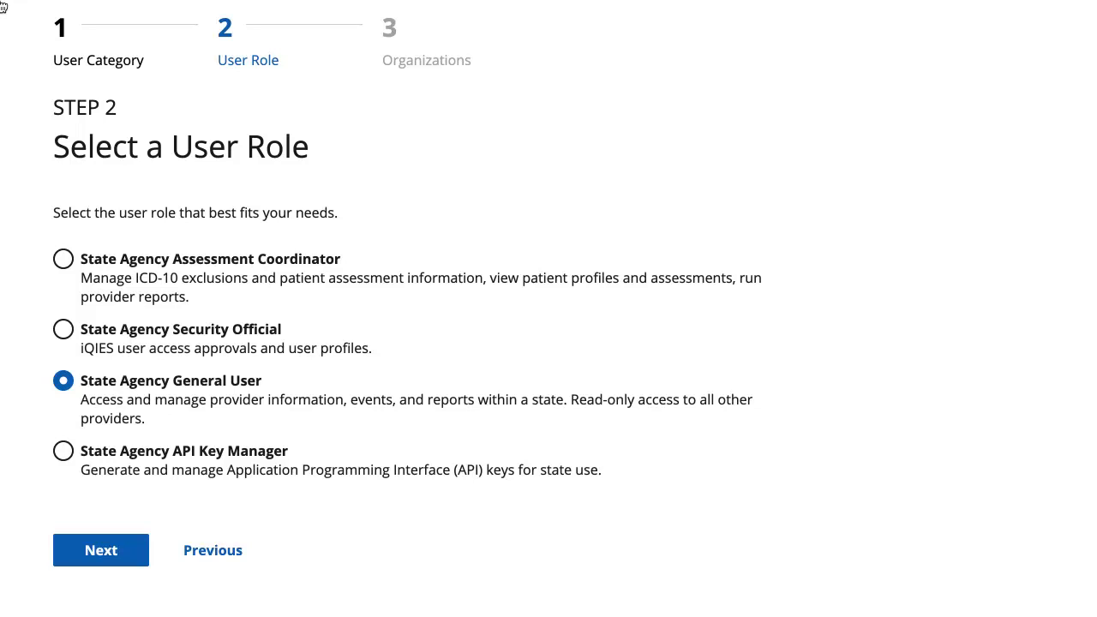
pyautogui.click(76, 550)
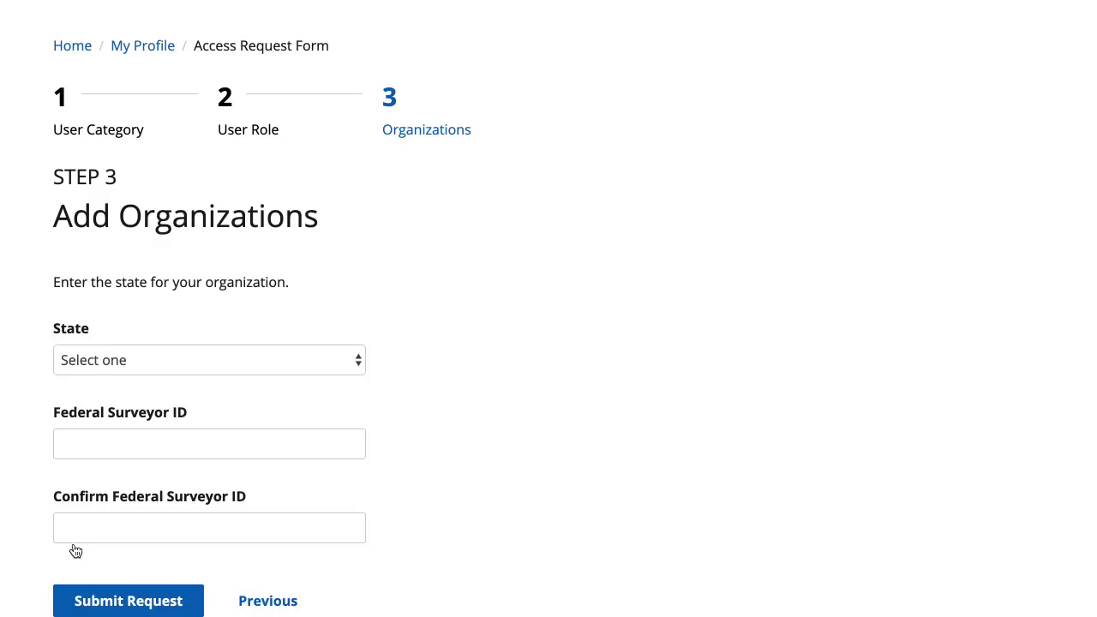
# Step: Choose Wyoming in the State dropdown by typing 'wy'
pyautogui.click(330, 359)
pyautogui.write('wy')
pyautogui.press('Return')
pyautogui.scroll(-3, 416, 433)
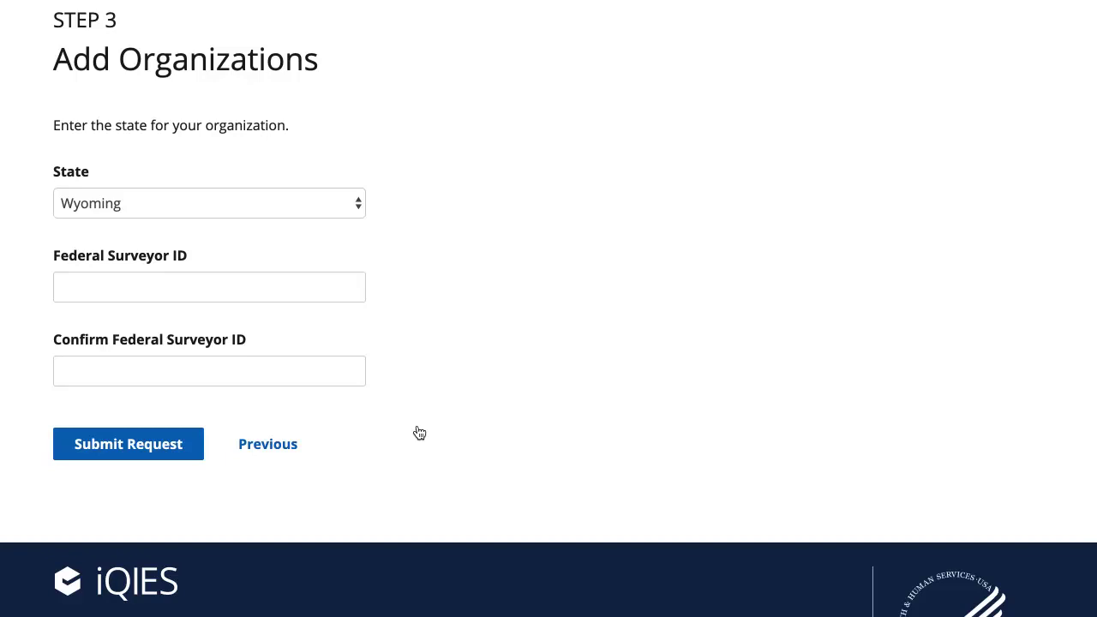
# Step: Submit the Wyoming State Agency General User request and dismiss the Role Request Submitted banner
pyautogui.click(143, 440)
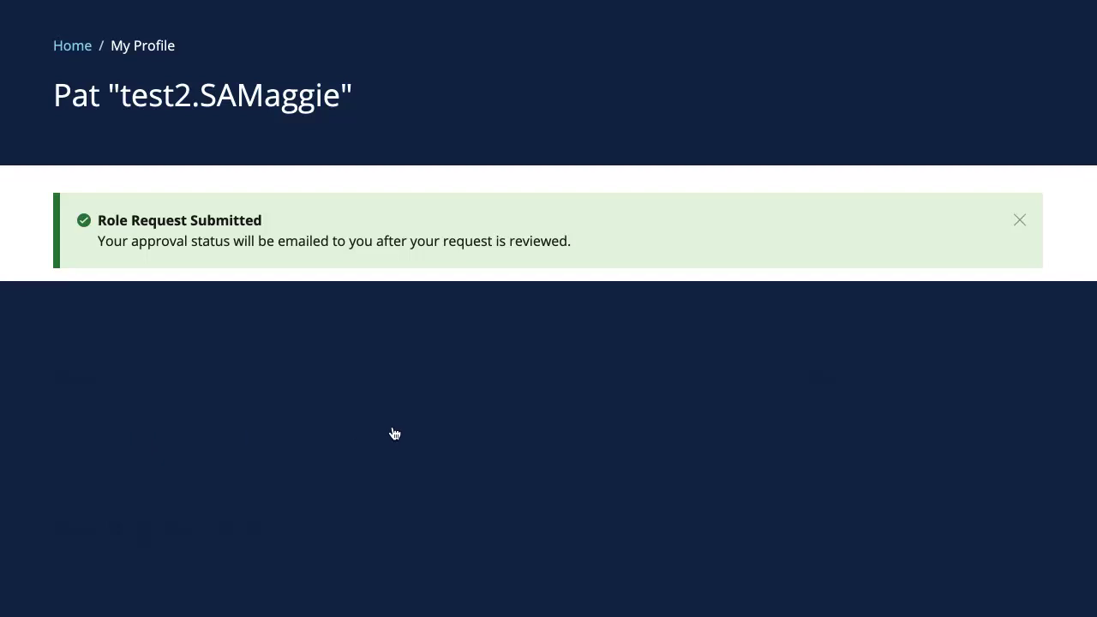
pyautogui.click(1019, 220)
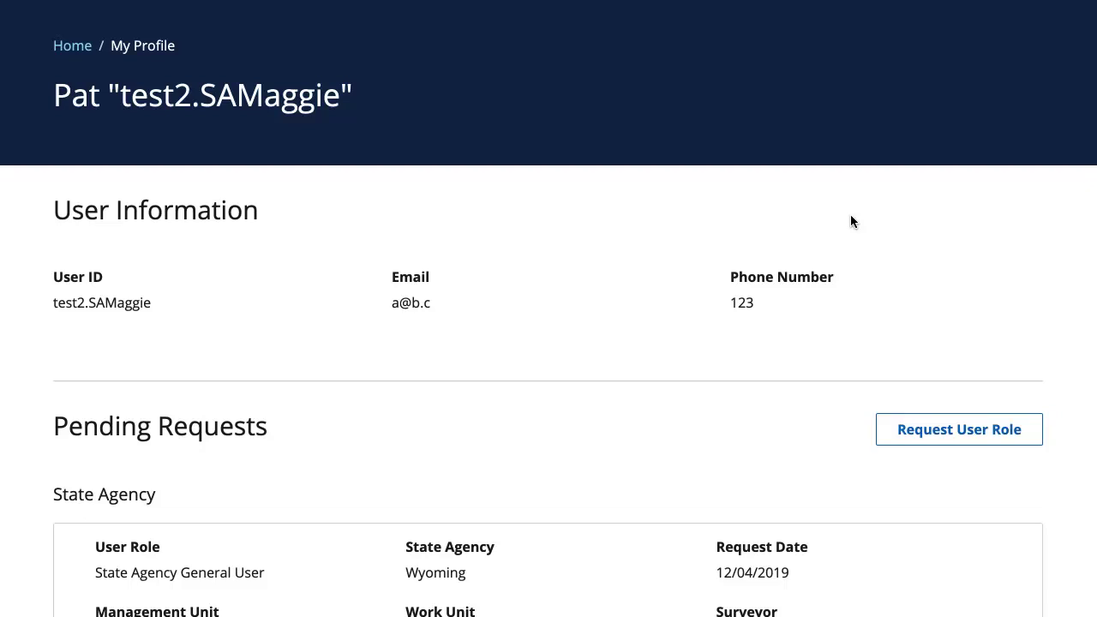
pyautogui.scroll(-1, 850, 221)
pyautogui.scroll(-1, 850, 221)
pyautogui.scroll(-1, 850, 221)
pyautogui.scroll(-1, 850, 221)
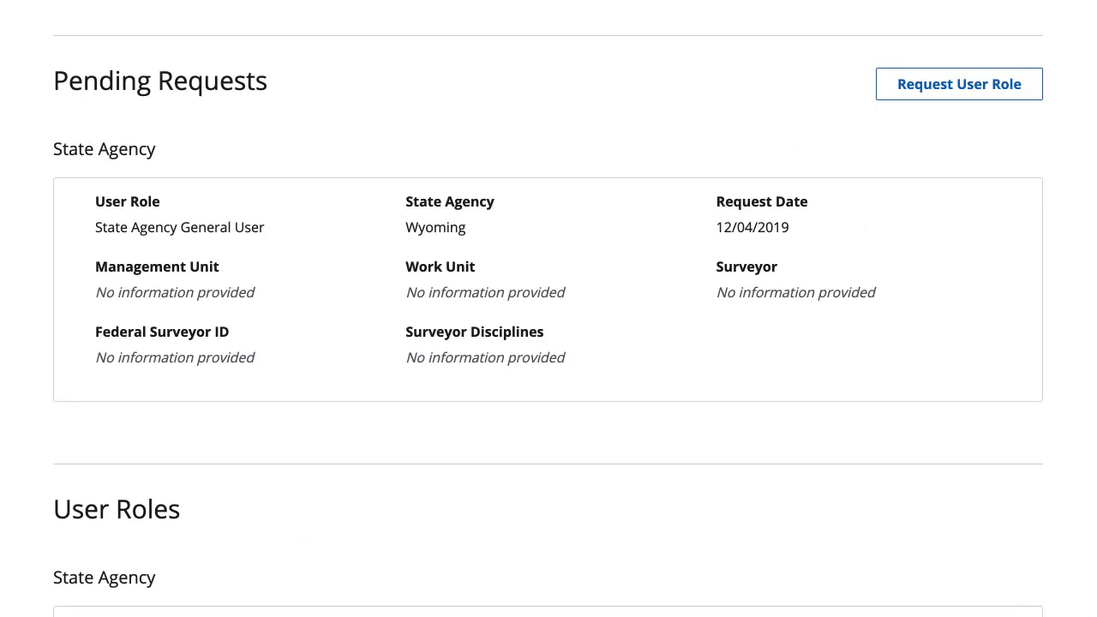
# Step: Review Pending Requests (12/04/2019 General User request) and the existing Wyoming User Roles
pyautogui.scroll(1, 549, 308)
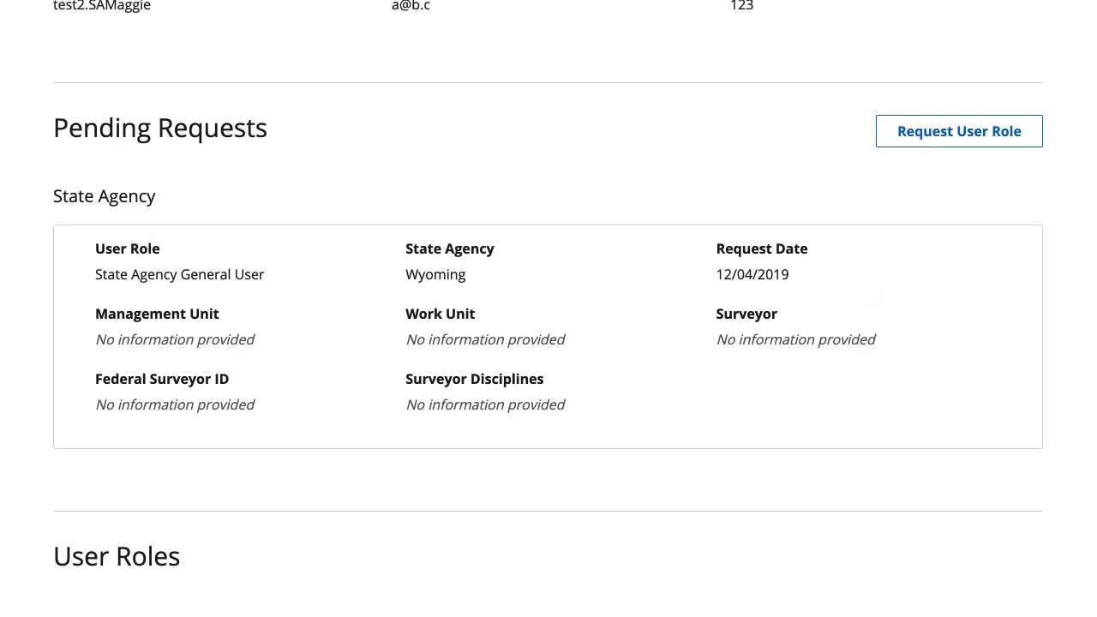
pyautogui.scroll(-1, 772, 131)
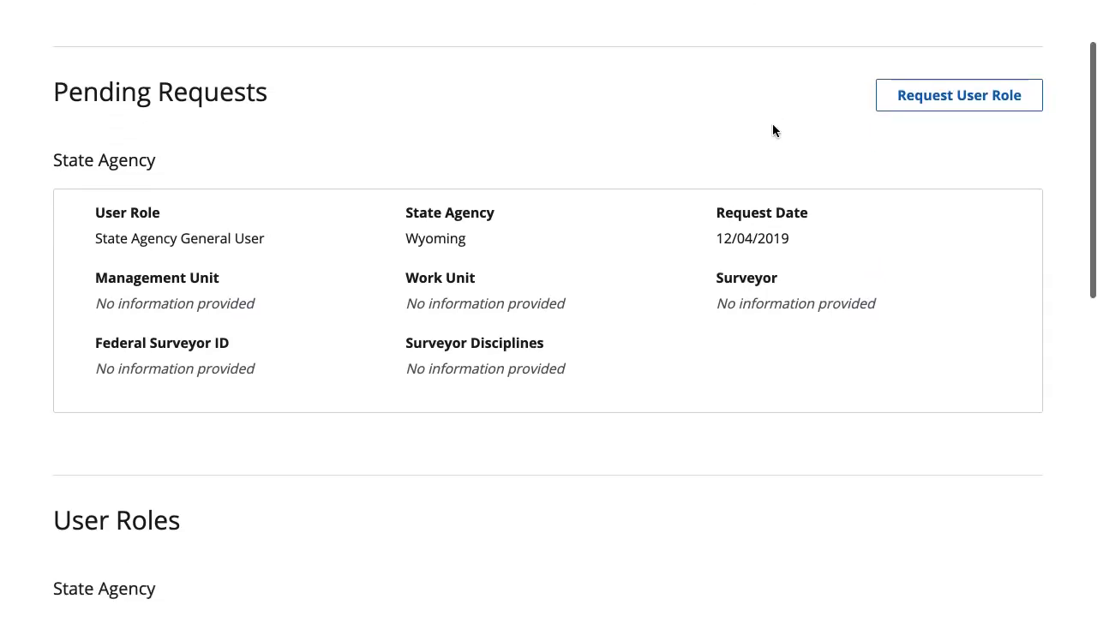
pyautogui.scroll(-1, 772, 130)
pyautogui.scroll(-1, 772, 131)
pyautogui.scroll(-1, 772, 130)
pyautogui.scroll(-1, 772, 131)
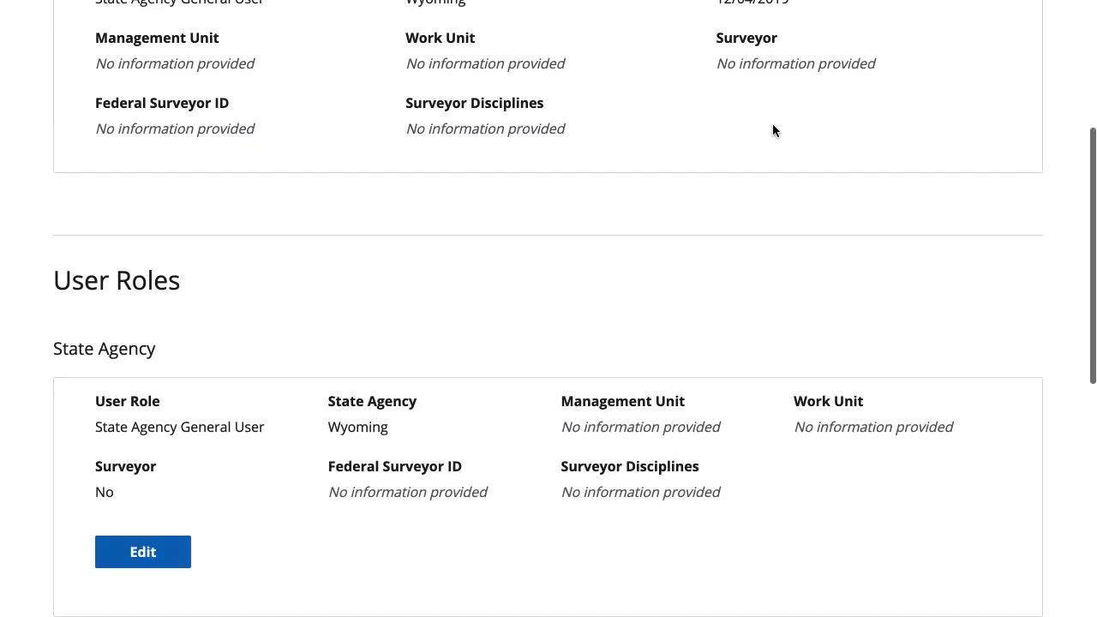
pyautogui.scroll(-1, 772, 130)
pyautogui.scroll(-1, 773, 130)
pyautogui.scroll(-1, 772, 130)
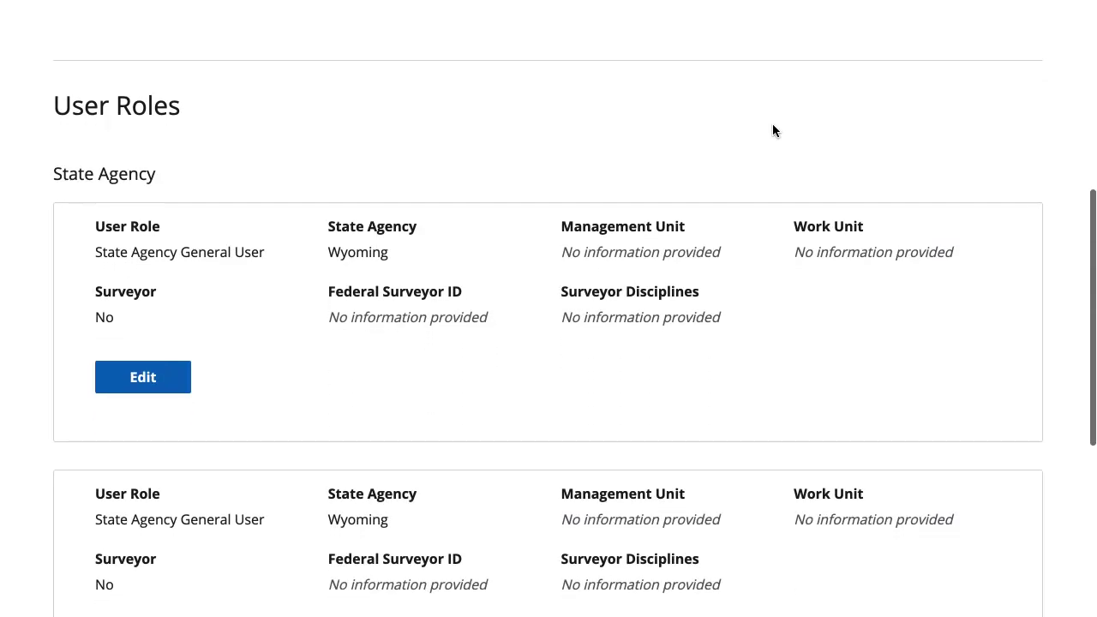
pyautogui.scroll(-1, 773, 131)
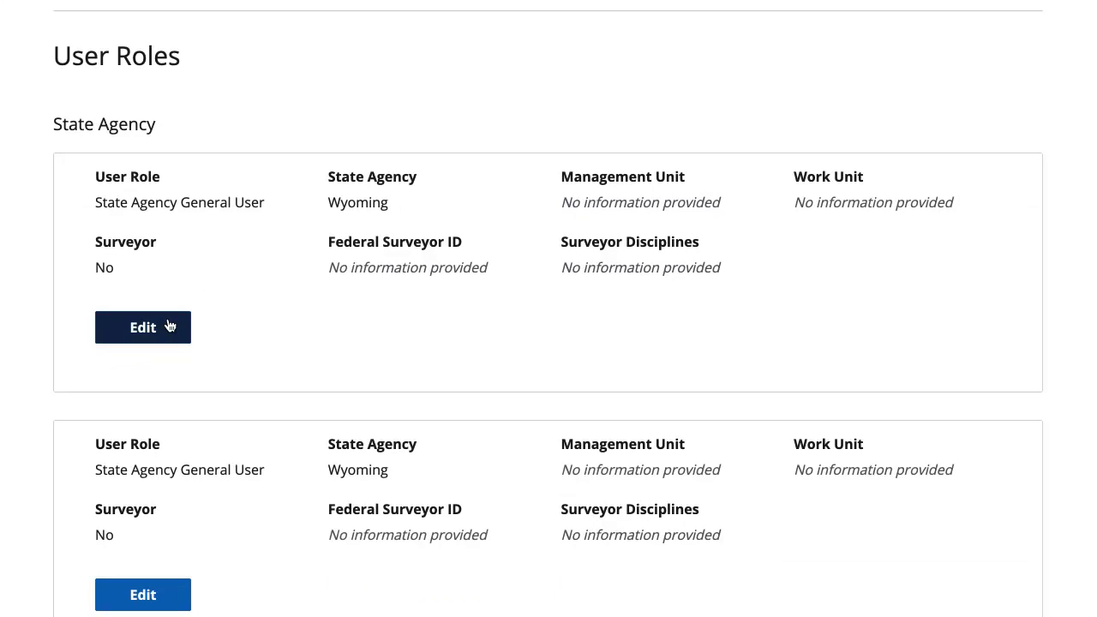
pyautogui.click(143, 327)
pyautogui.scroll(-1, 310, 346)
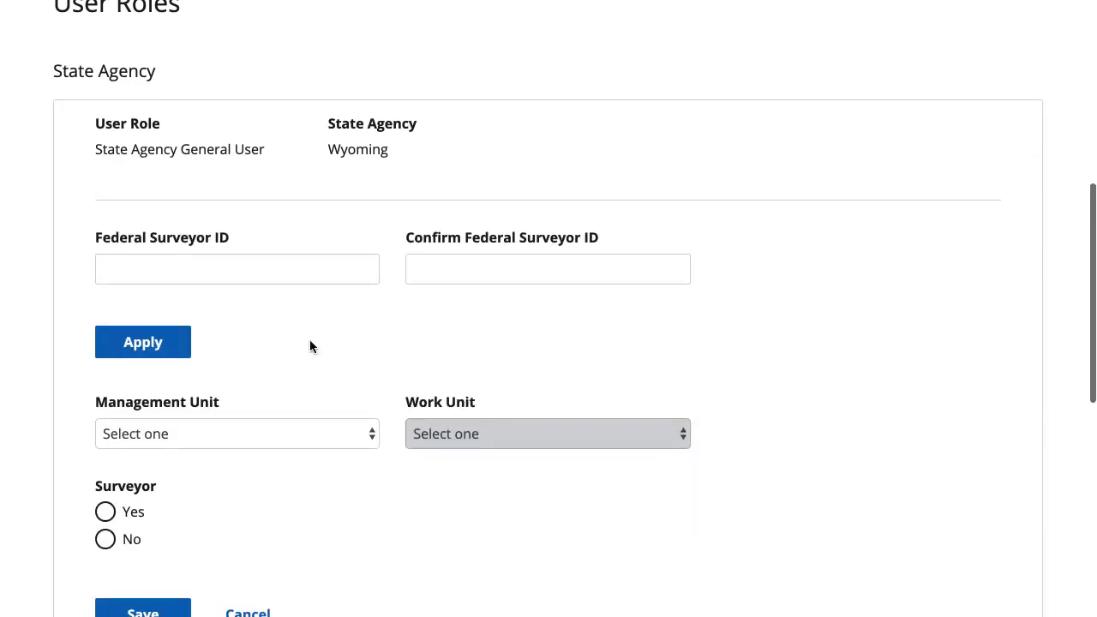
pyautogui.scroll(-1, 310, 347)
pyautogui.scroll(-1, 310, 345)
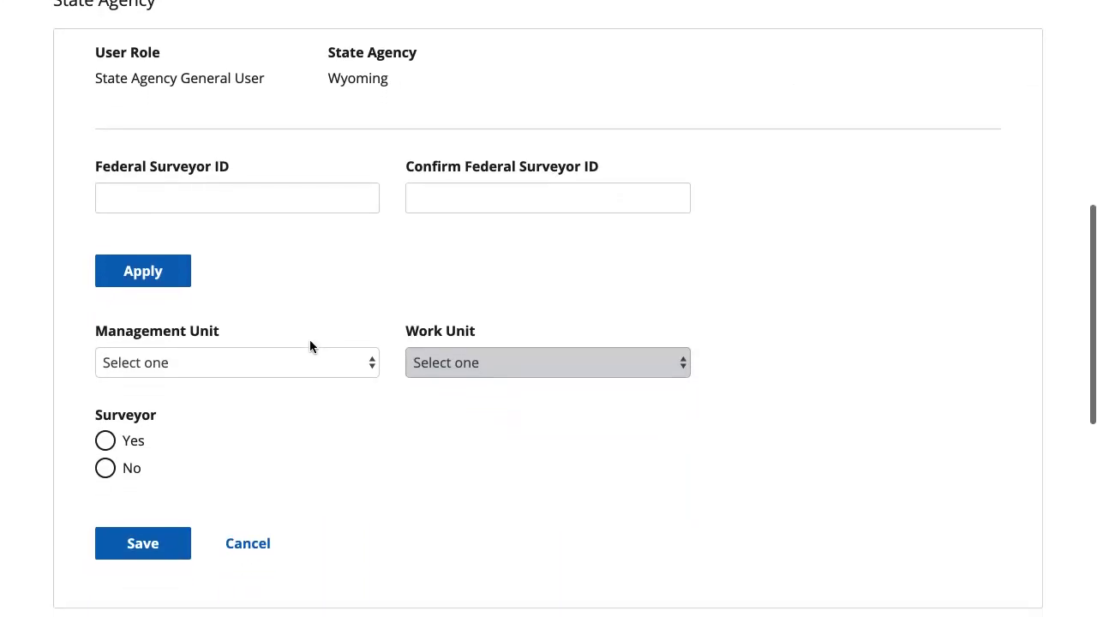
pyautogui.scroll(-1, 310, 345)
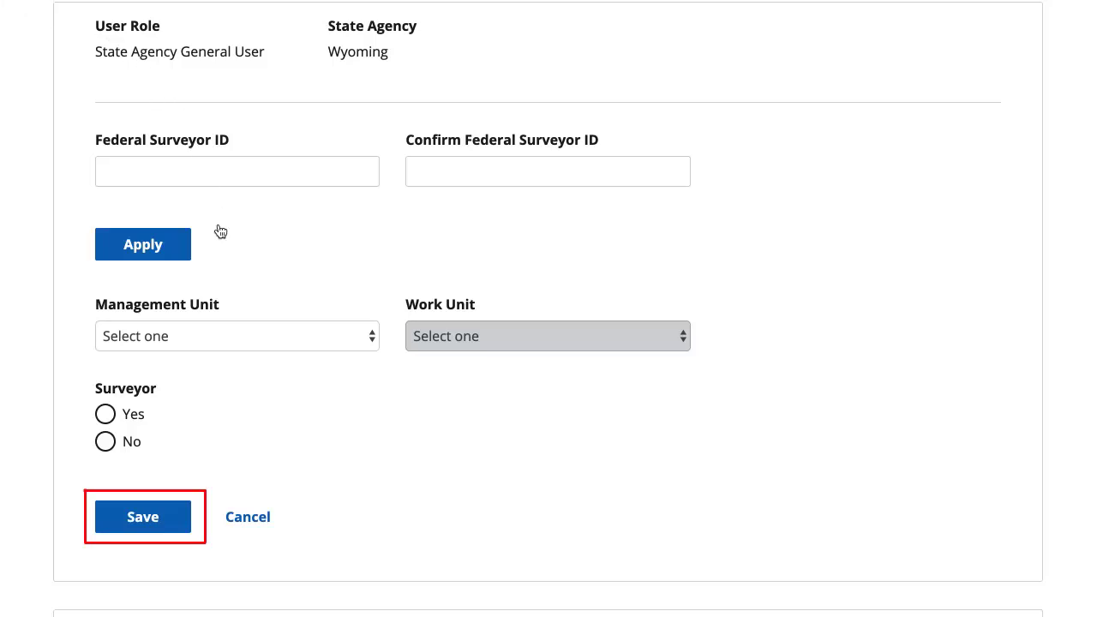
pyautogui.click(248, 515)
pyautogui.scroll(3, 246, 512)
pyautogui.scroll(1, 246, 513)
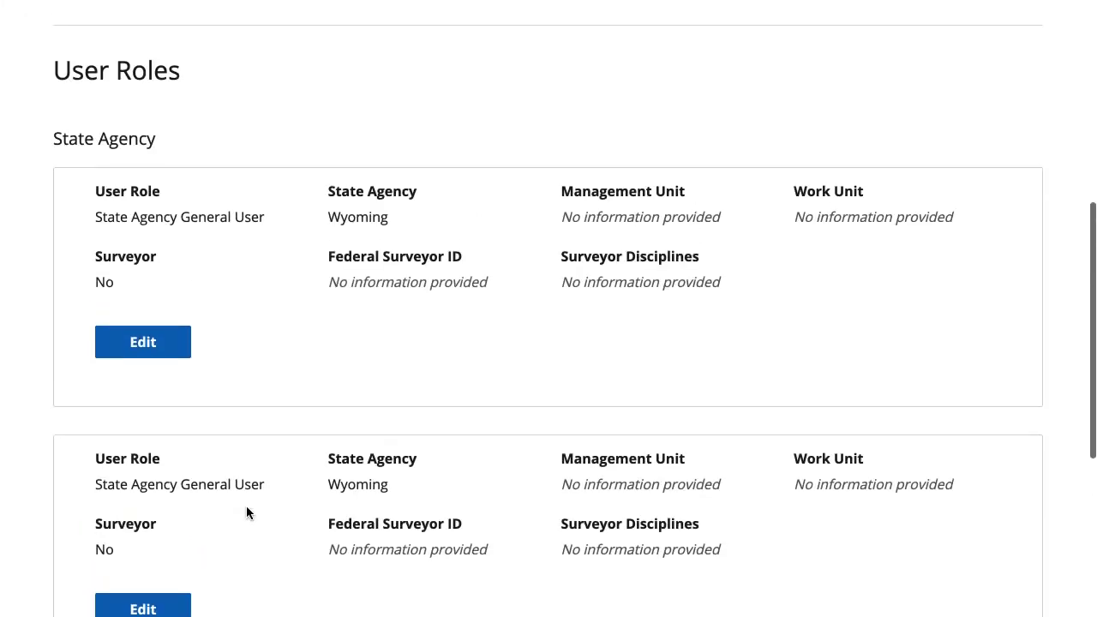
pyautogui.scroll(1, 246, 513)
pyautogui.scroll(1, 246, 513)
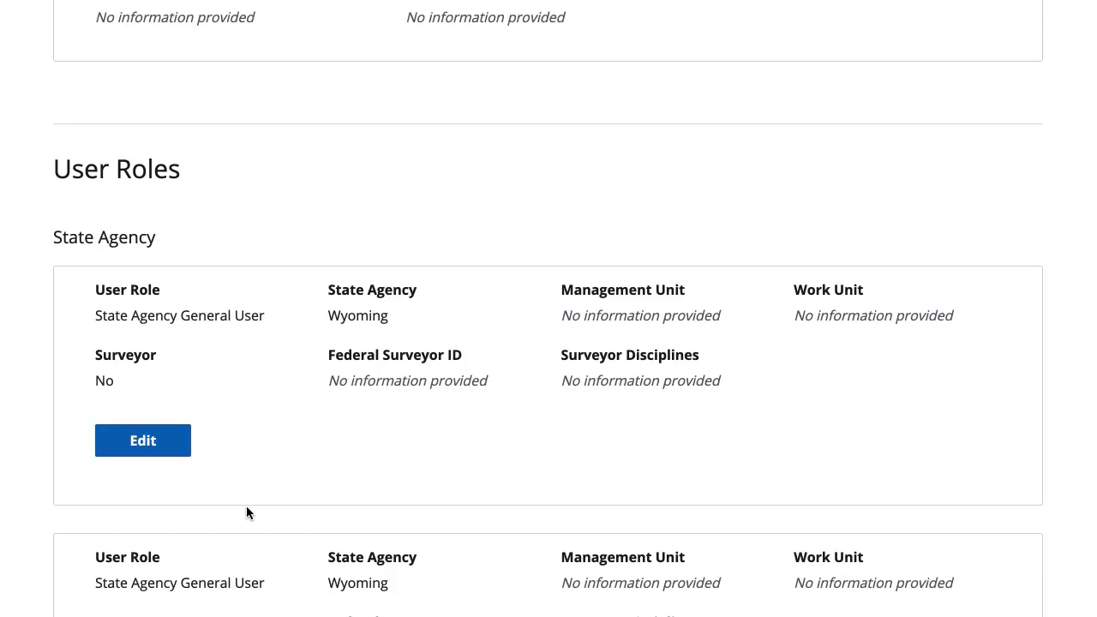
pyautogui.scroll(4, 246, 513)
pyautogui.scroll(2, 246, 513)
pyautogui.scroll(3, 246, 513)
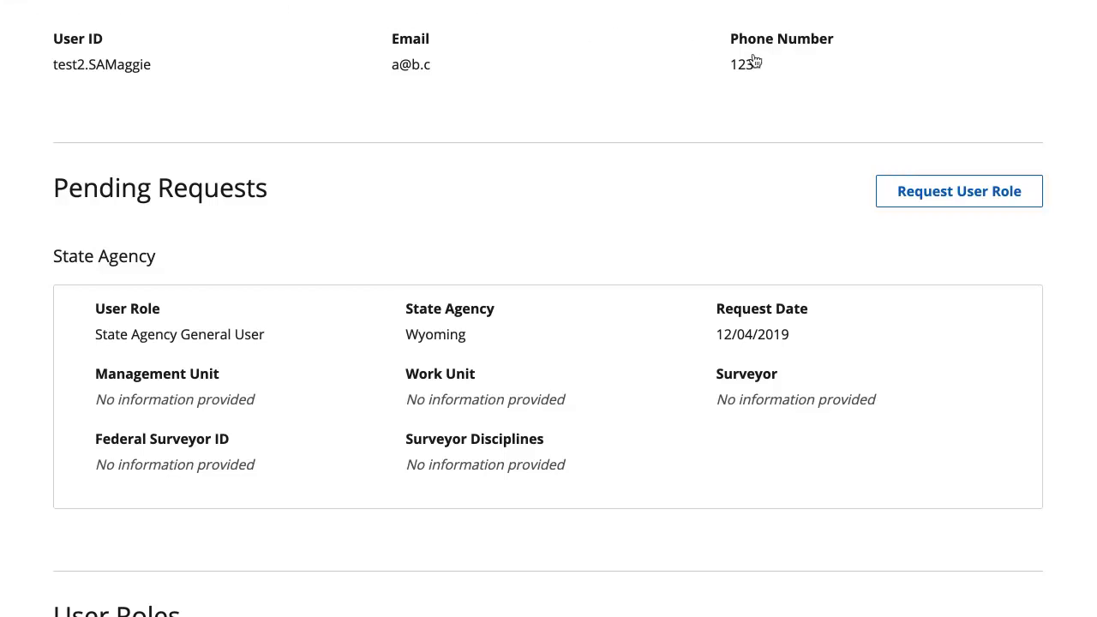
# Step: Begin another user role request, then cancel it on Step 1 to return to My Profile
pyautogui.click(966, 198)
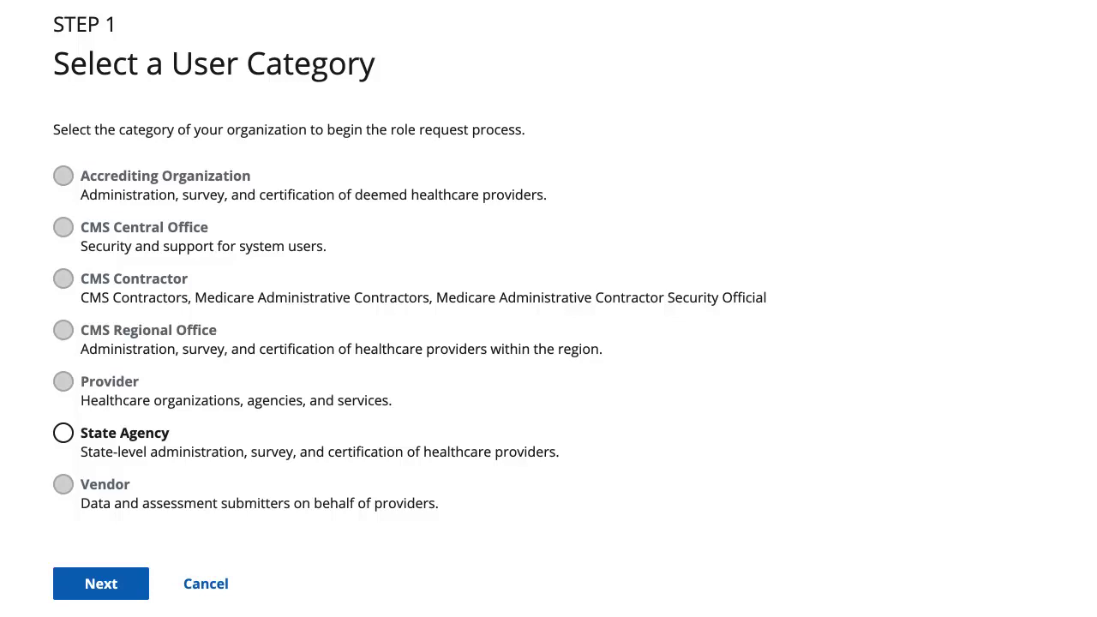
pyautogui.click(206, 584)
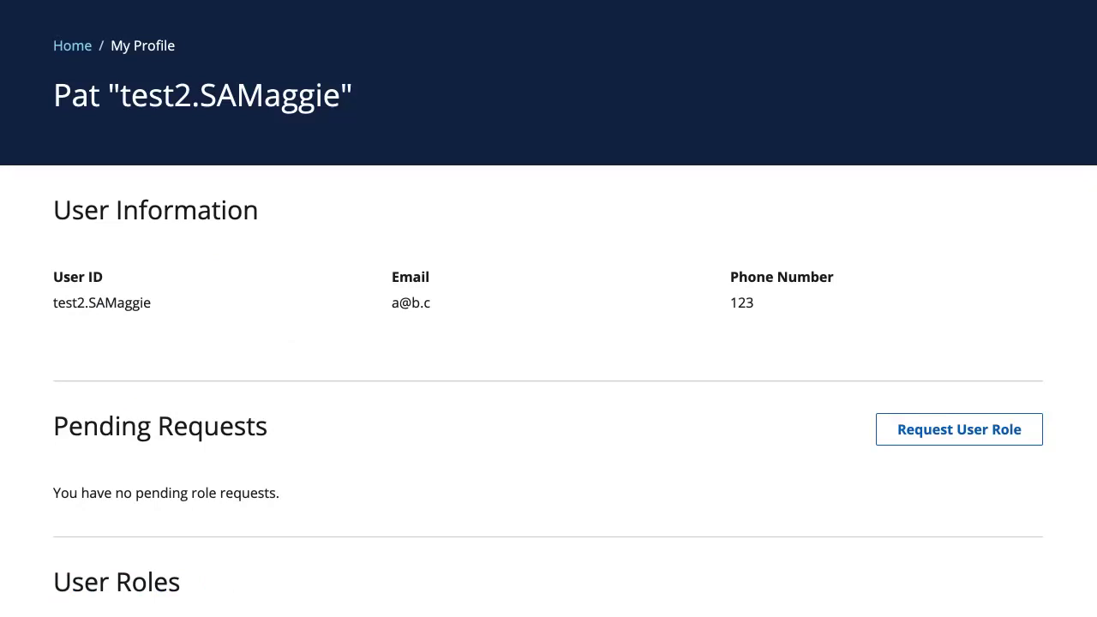